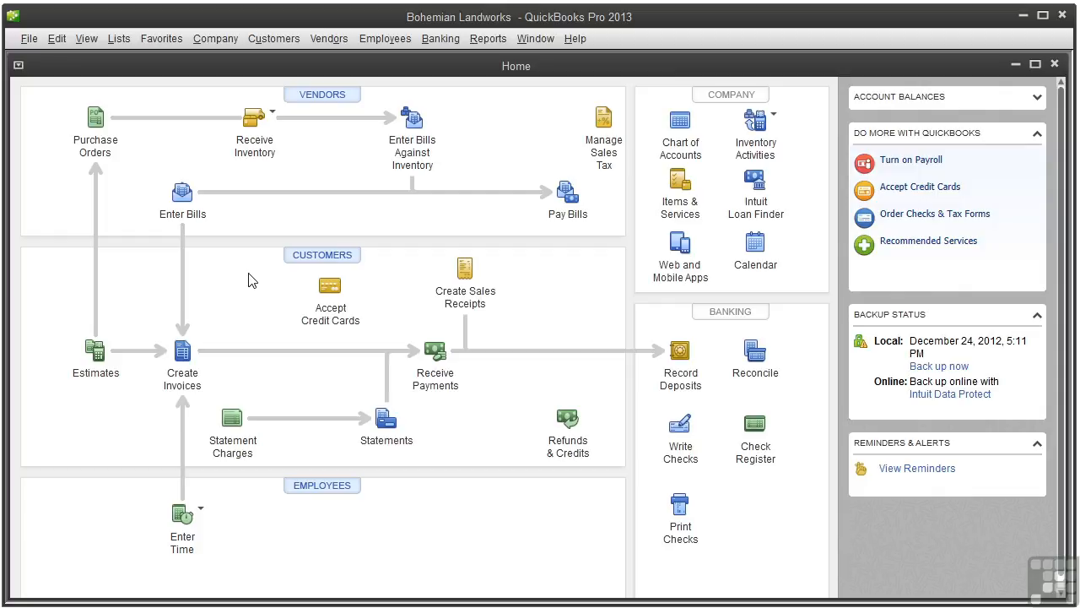
Step: Open the statement charges register for the sixth customer listed and date the new charge 01/07/2013
click(229, 442)
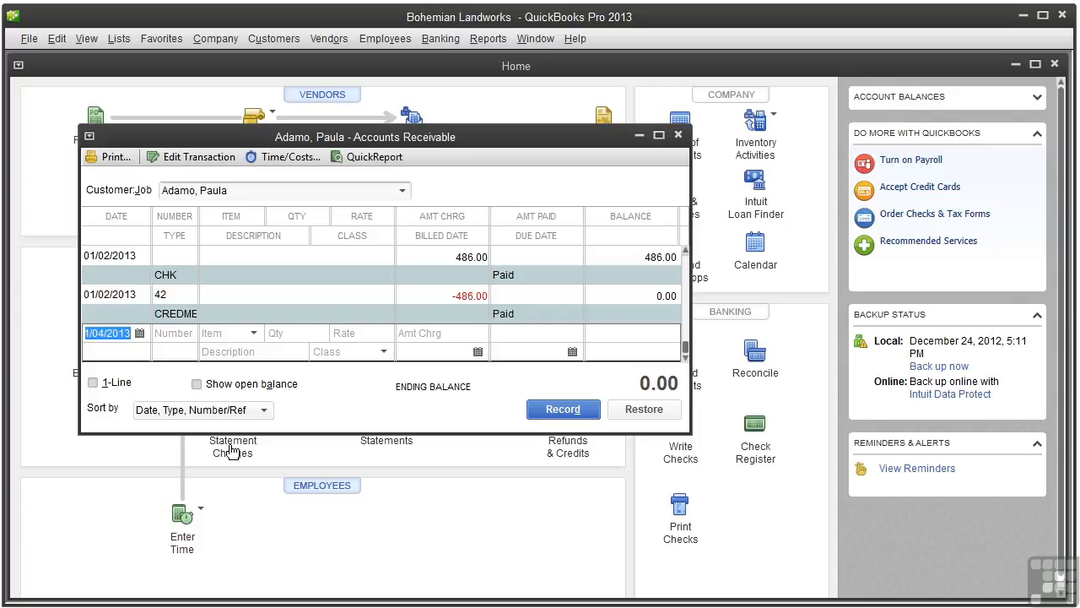
click(403, 191)
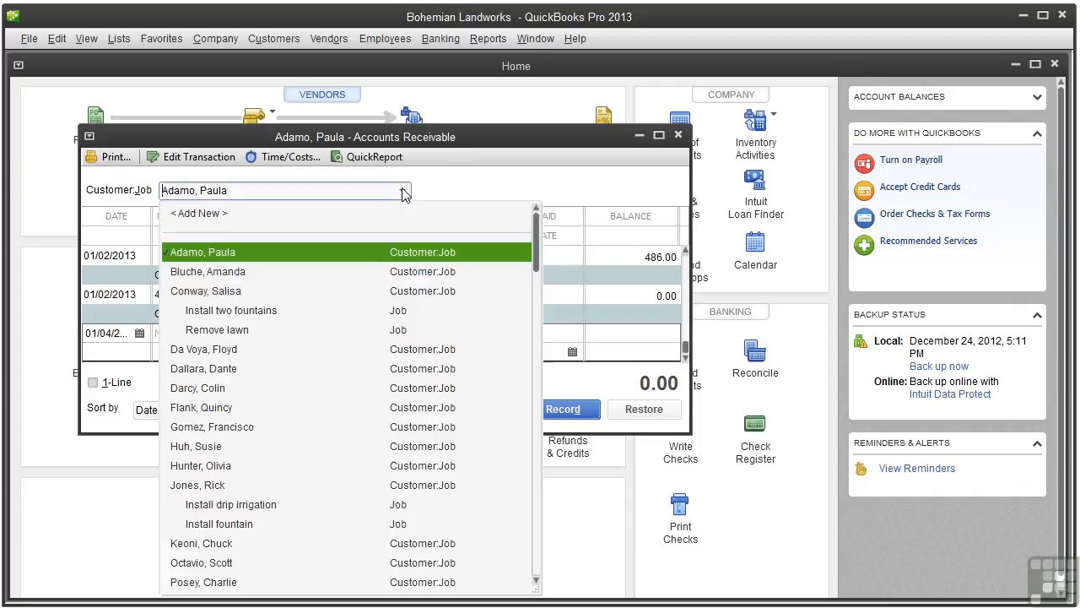
click(308, 389)
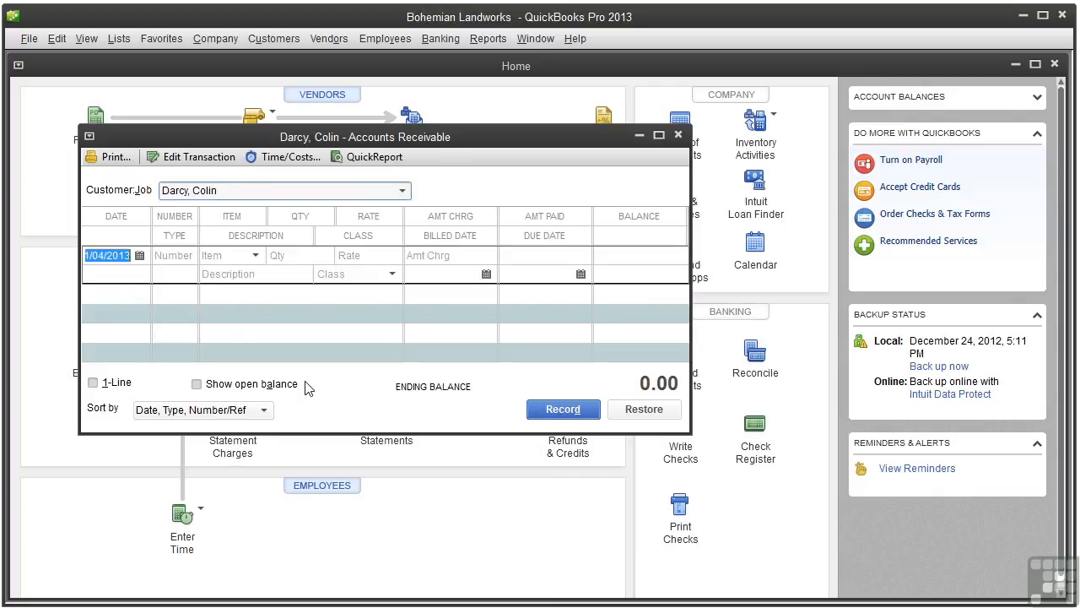
click(140, 256)
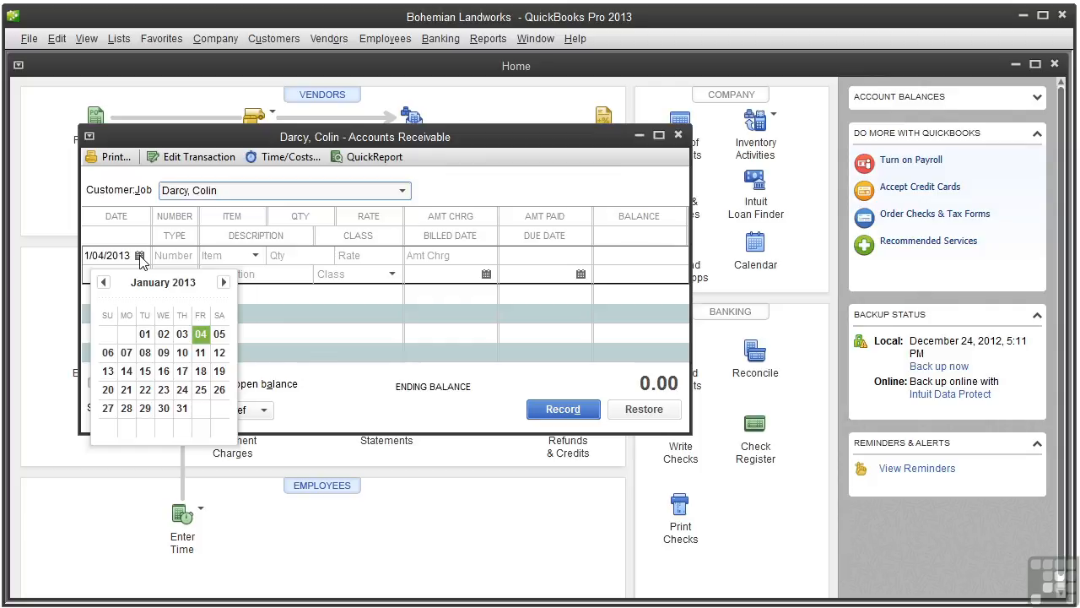
click(127, 353)
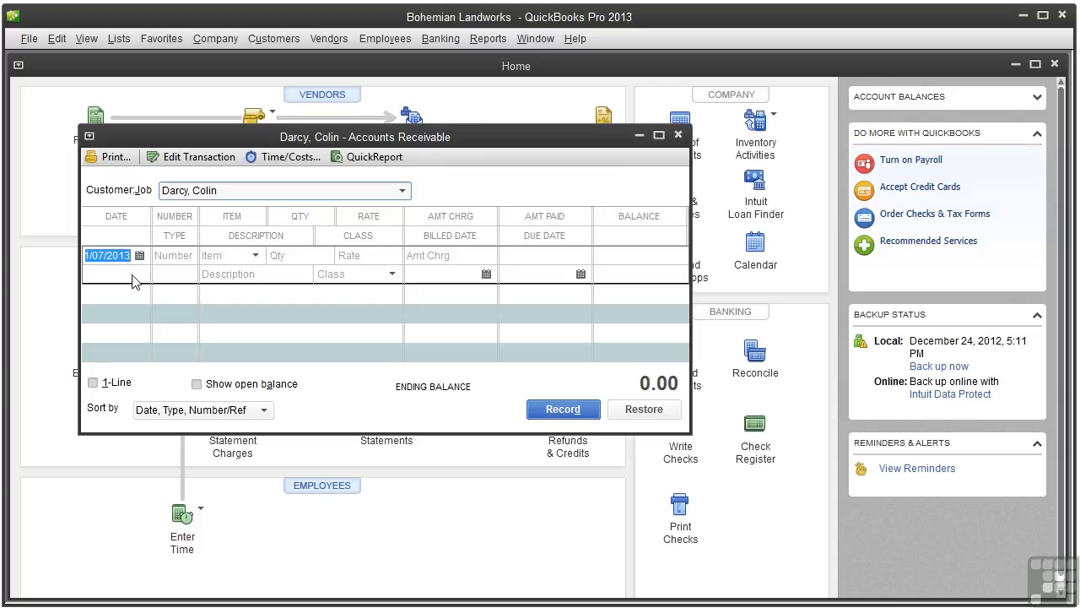
Step: Set the charge's item to Consulting under Landscaping Services
click(256, 257)
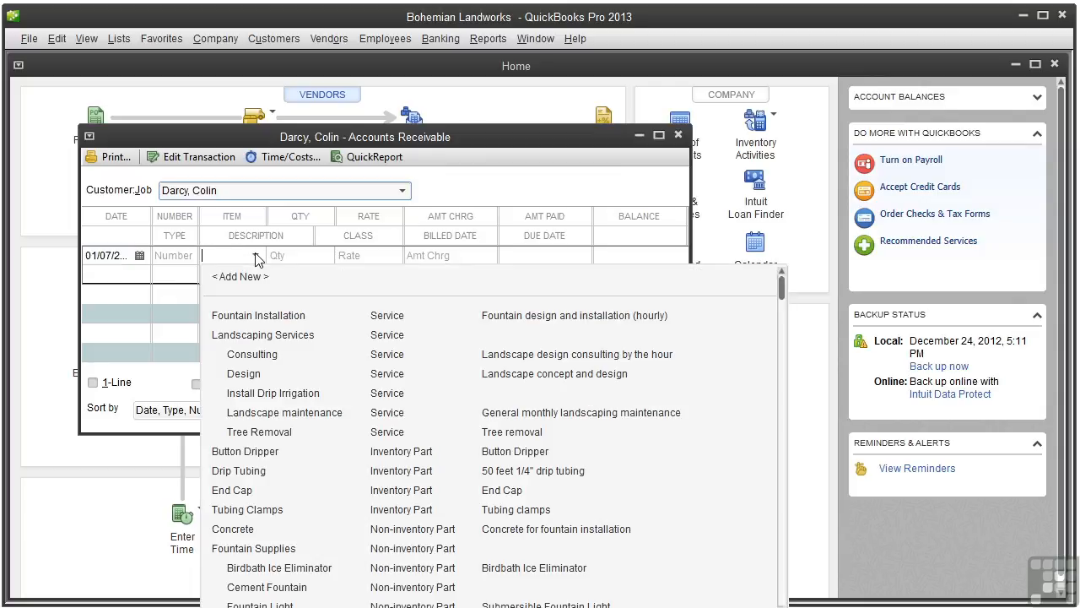
click(273, 355)
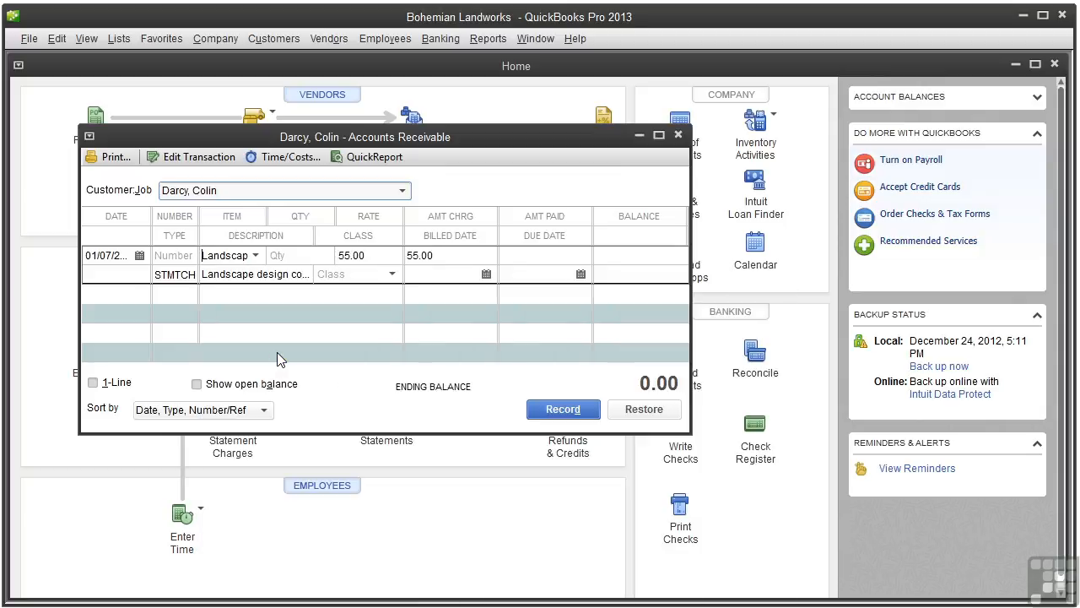
click(257, 259)
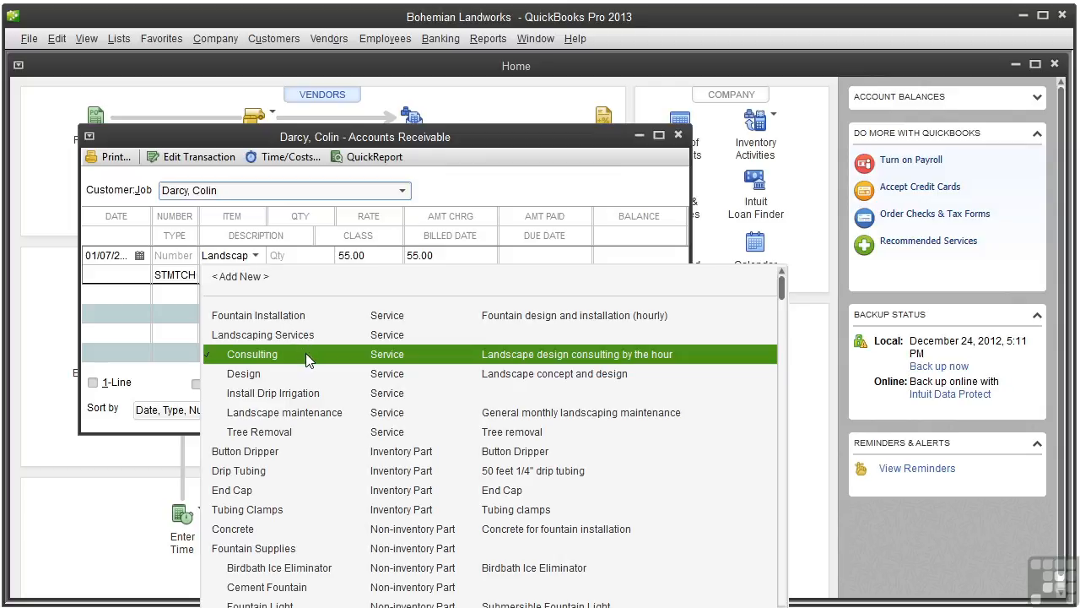
mouse_move(781, 287)
mouse_down()
mouse_move(784, 601)
mouse_move(785, 302)
mouse_up()
click(335, 361)
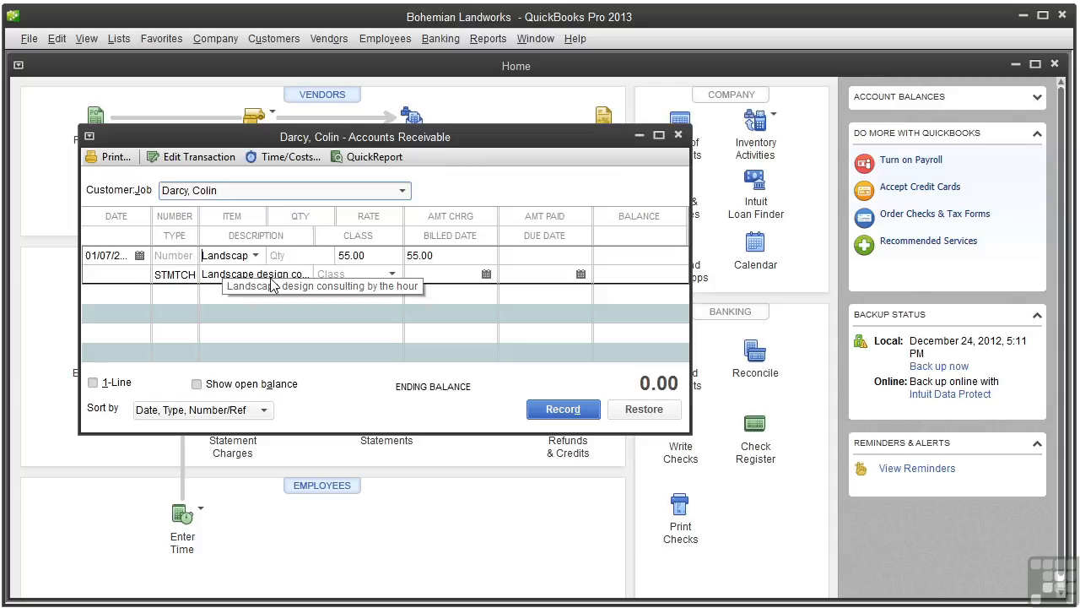
Step: Set the consulting charge's quantity to 5 and its class to Landscaping, and record it
click(298, 251)
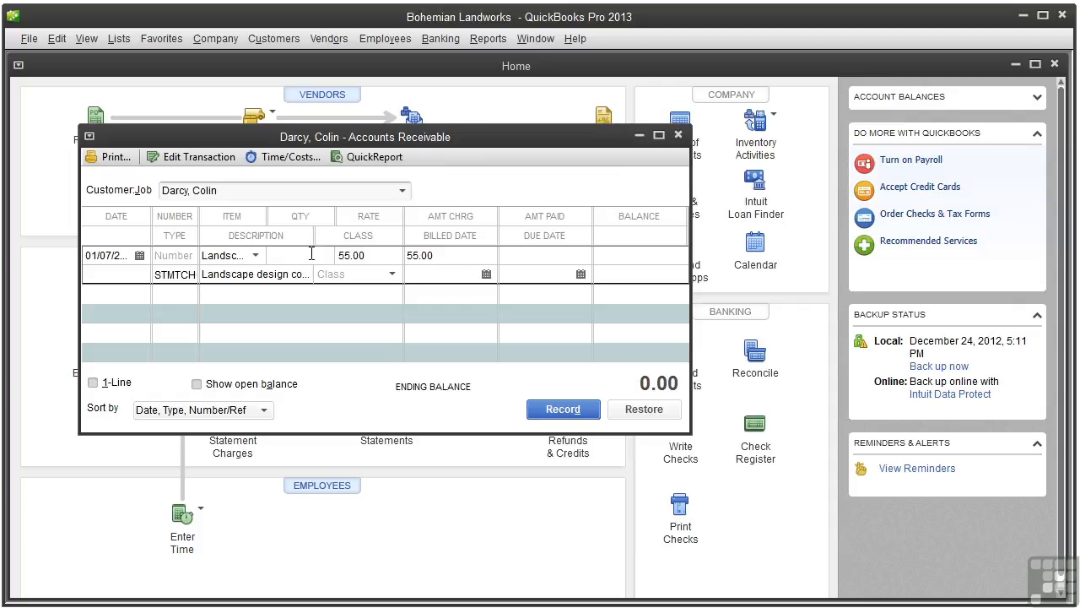
text(5)
key(Tab)
click(392, 274)
click(381, 393)
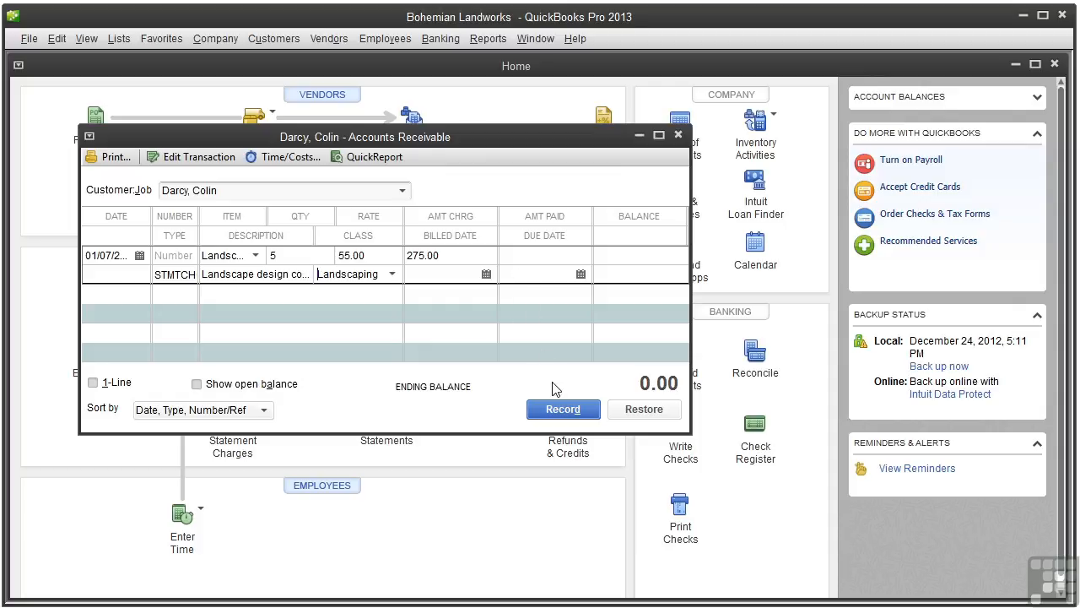
click(563, 412)
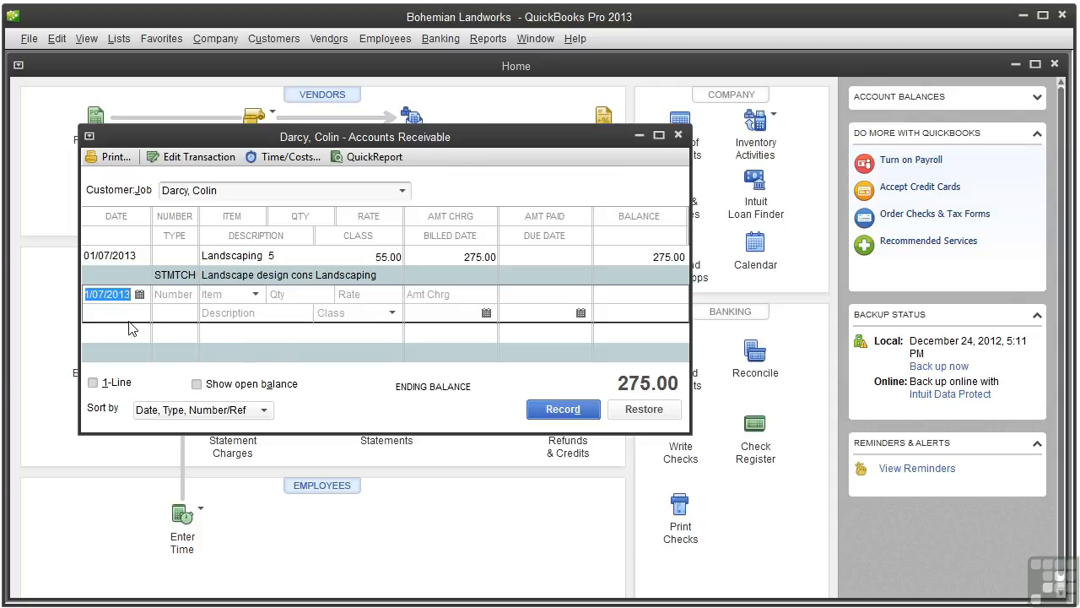
Step: Start a second charge for the same customer dated 01/10/2013 with the Consulting item
click(140, 293)
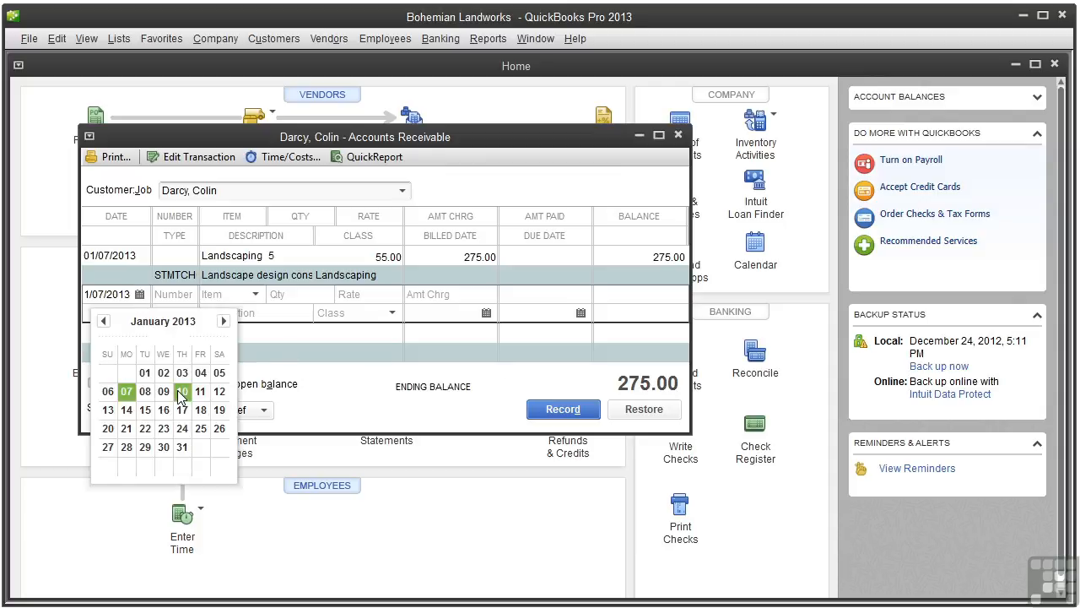
click(181, 392)
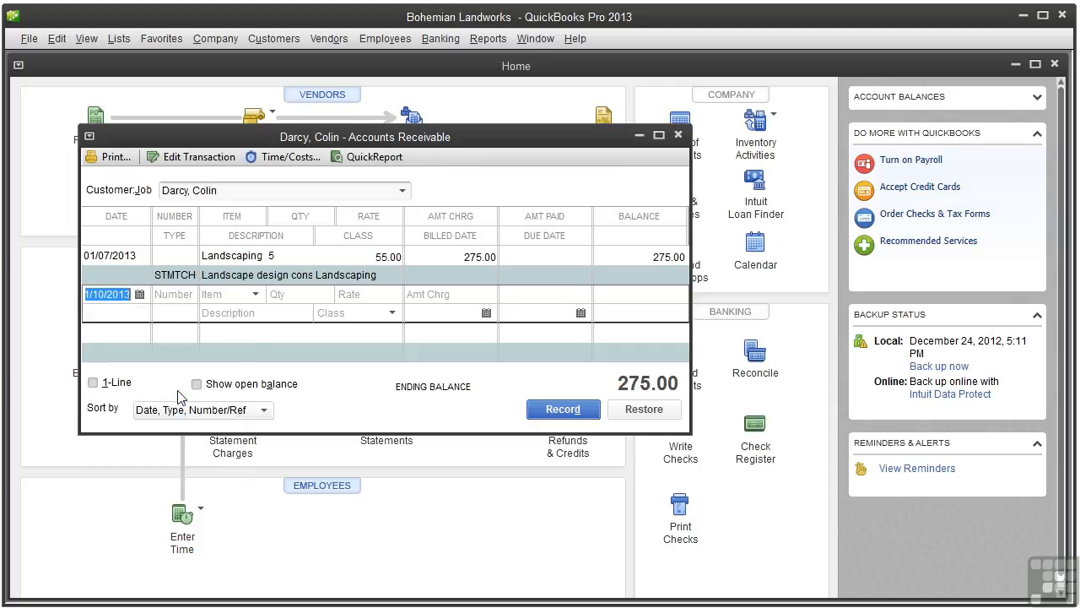
click(257, 295)
click(248, 399)
Step: Set the second charge's quantity to .5 and its class to Landscaping, and record it
click(296, 295)
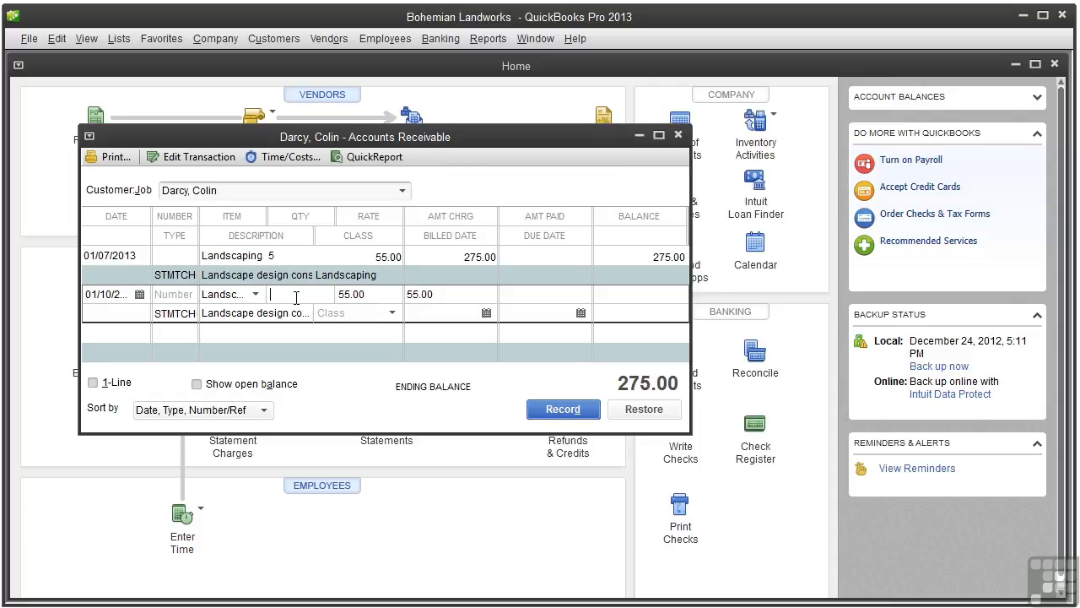
text(.5)
key(Tab)
click(393, 313)
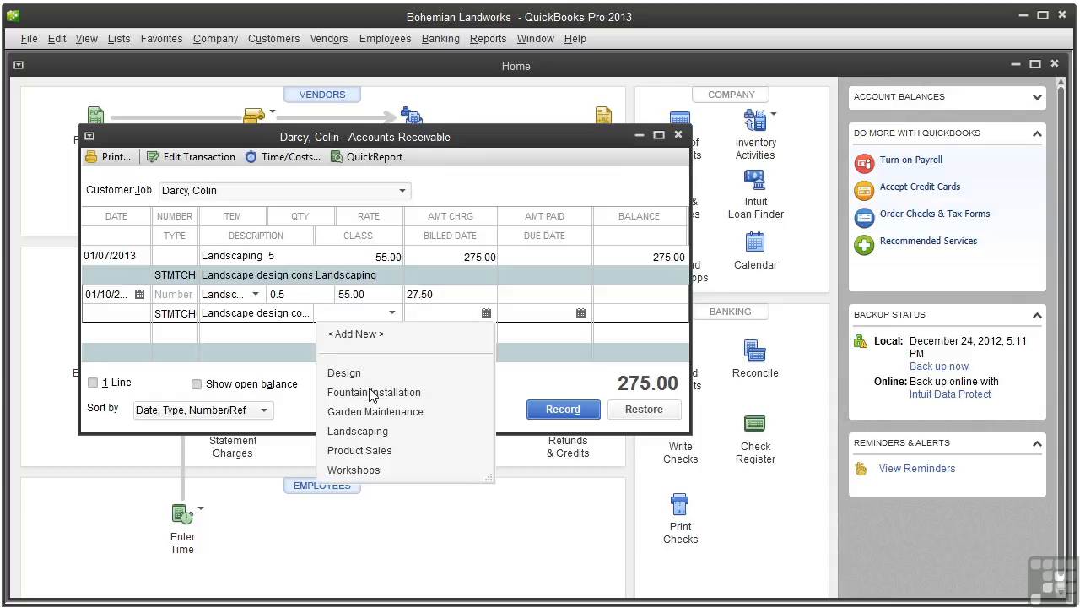
click(364, 430)
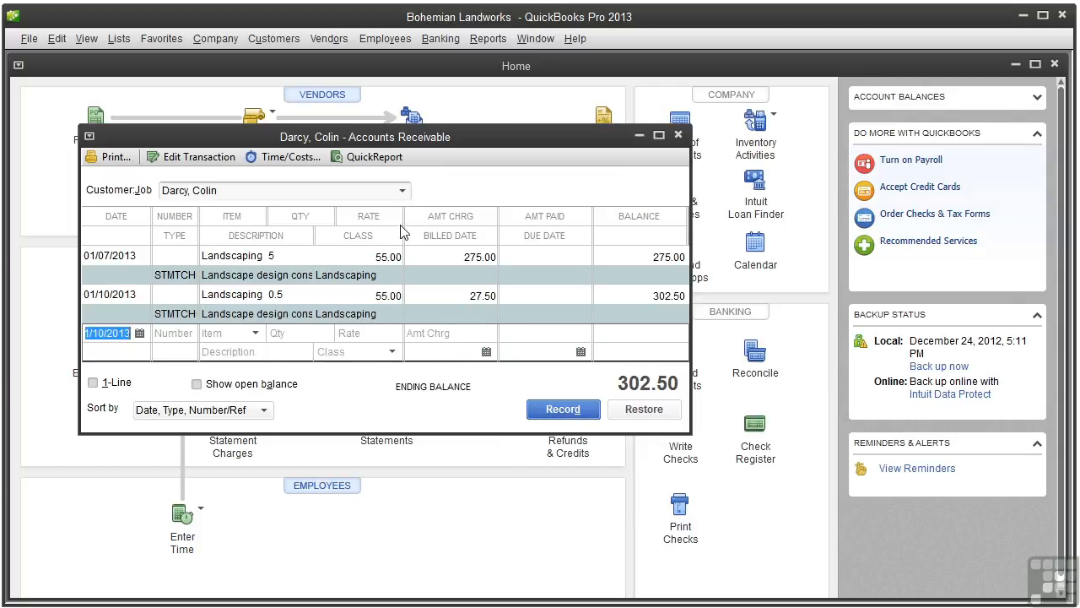
Step: Switch the register to the third customer below the current one and date the new charge 01/15/2013
click(402, 191)
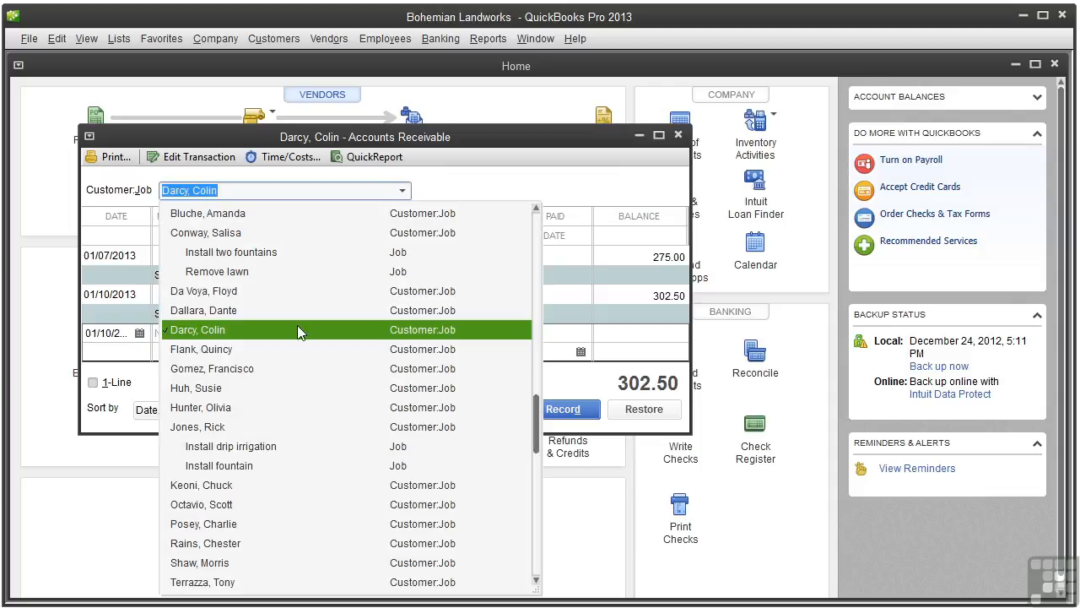
click(256, 388)
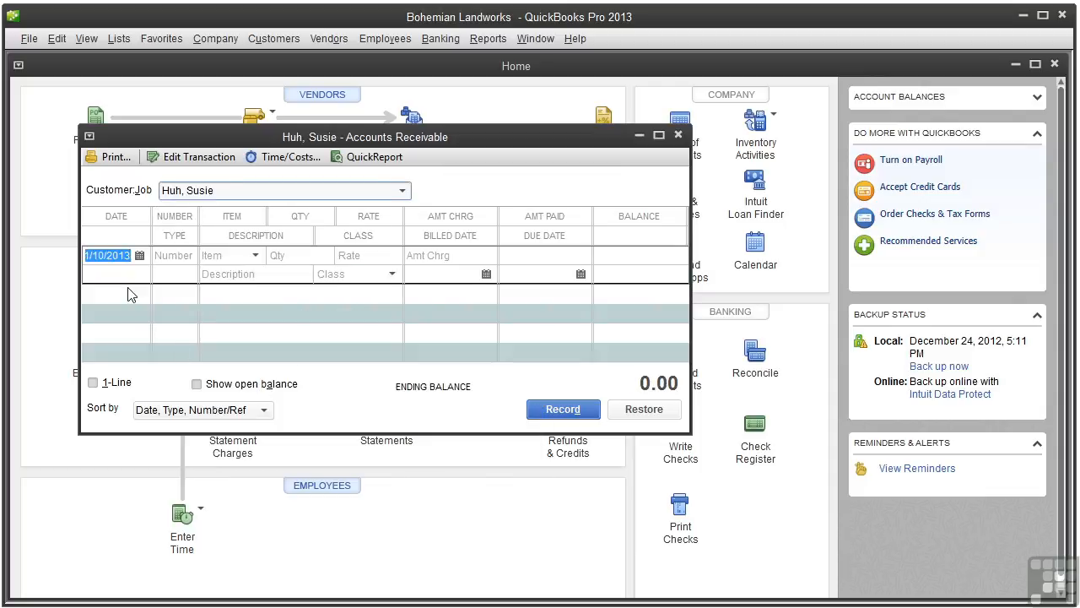
click(139, 255)
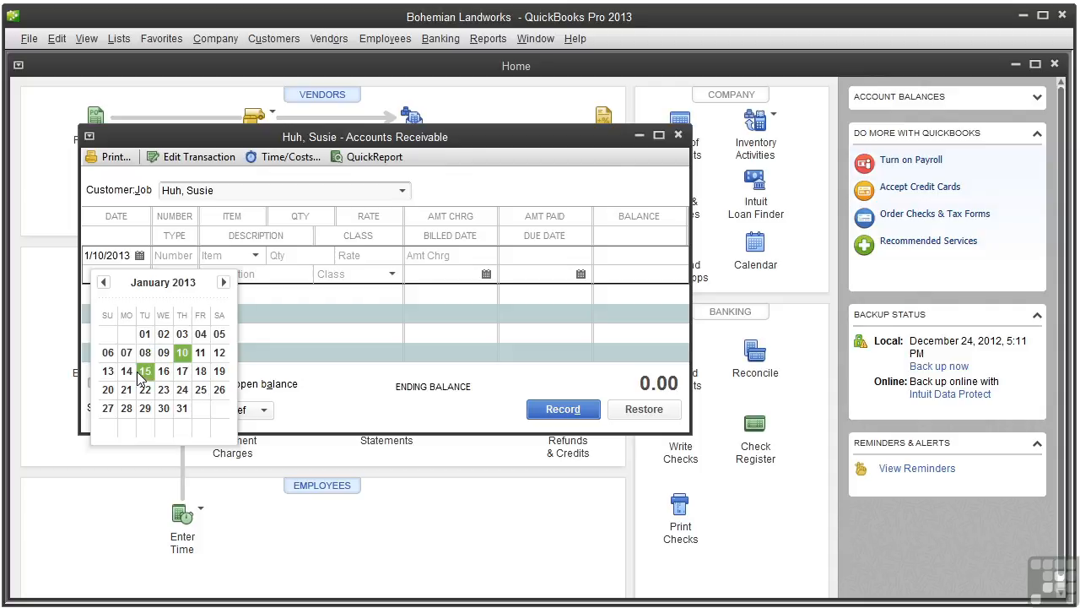
click(145, 372)
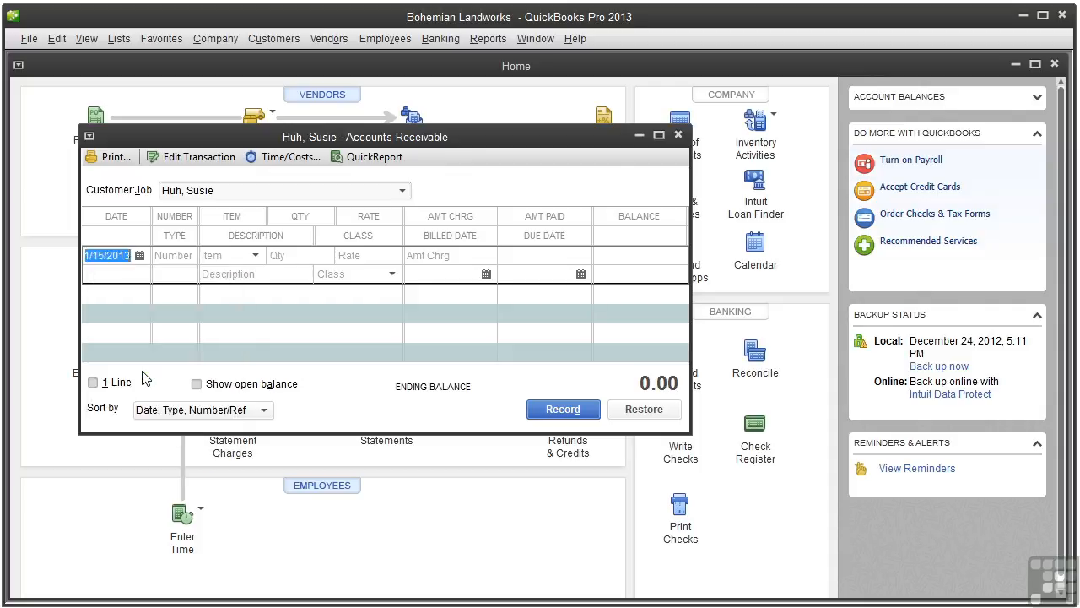
Step: Record a Consulting charge for this customer with quantity 7 and class Landscaping
click(255, 255)
click(260, 356)
click(314, 259)
text(7)
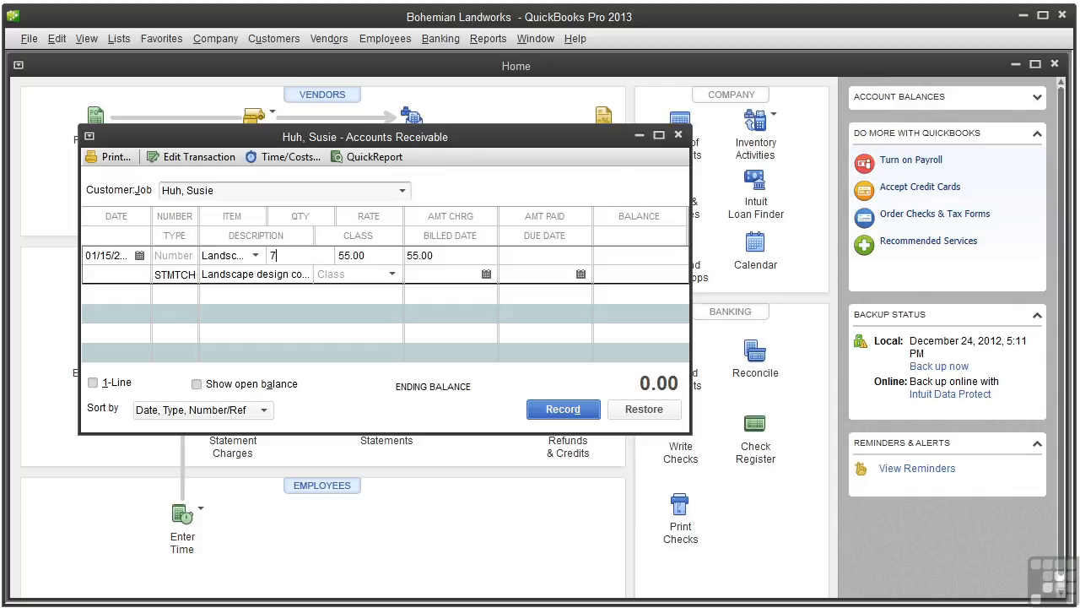
key(Tab)
click(393, 275)
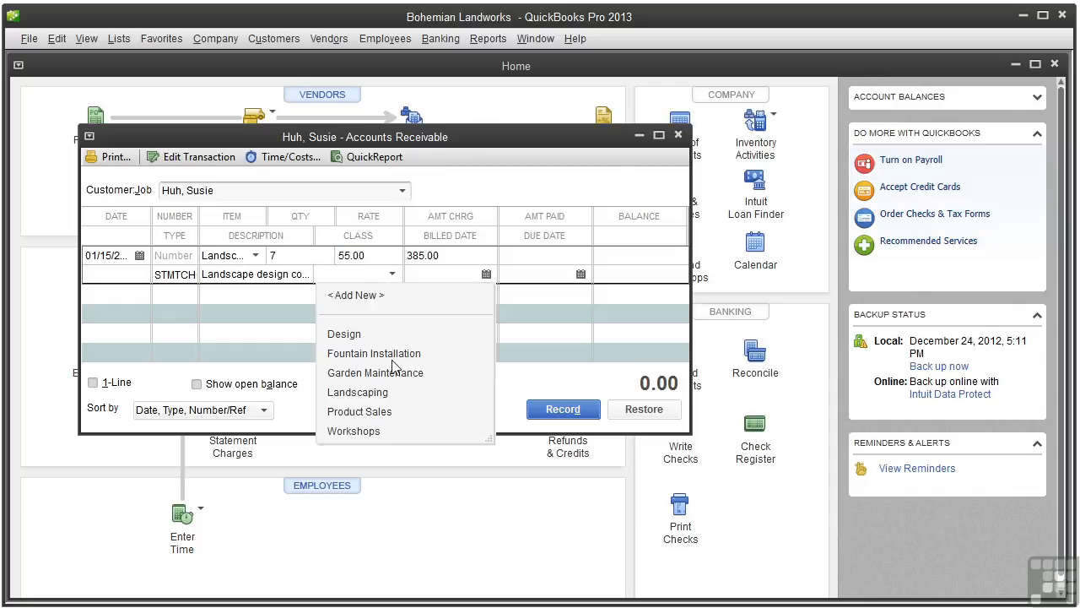
click(393, 395)
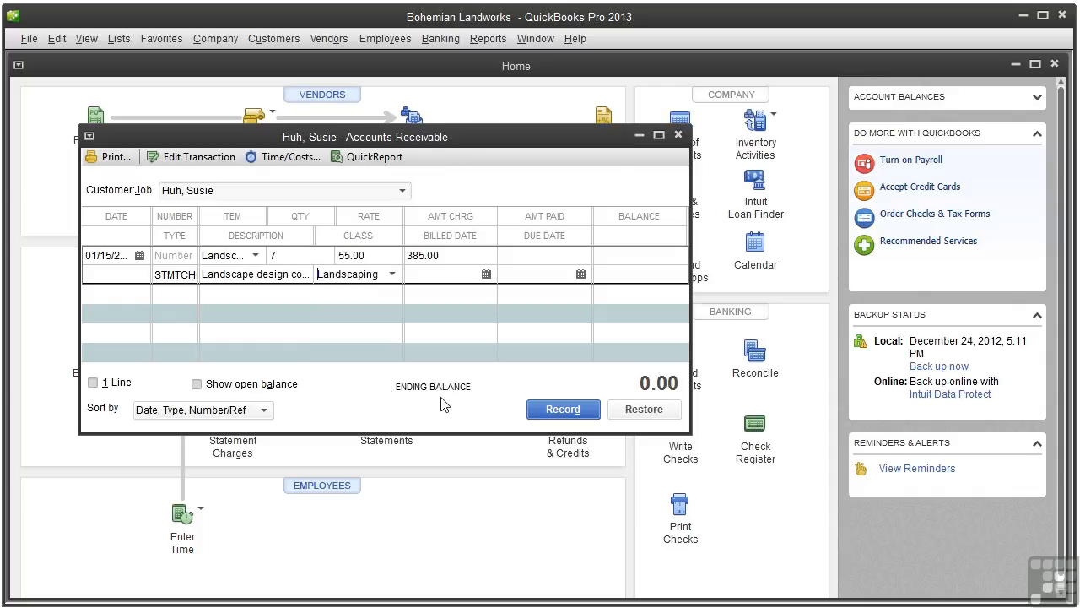
click(560, 409)
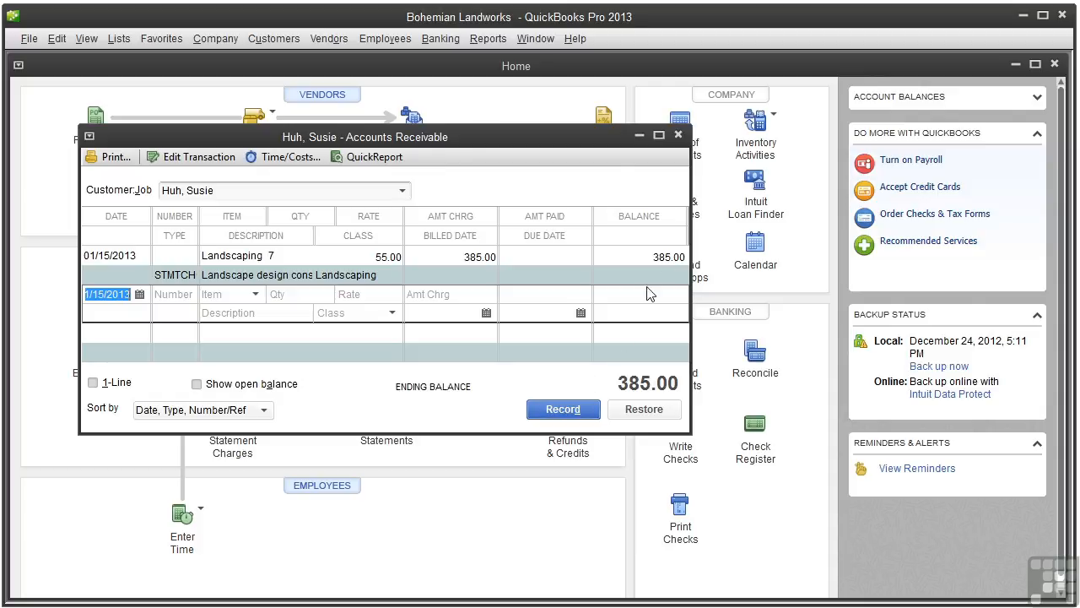
Step: Close the charges register and start creating customer statements with the statement date 02/01/2013
click(678, 135)
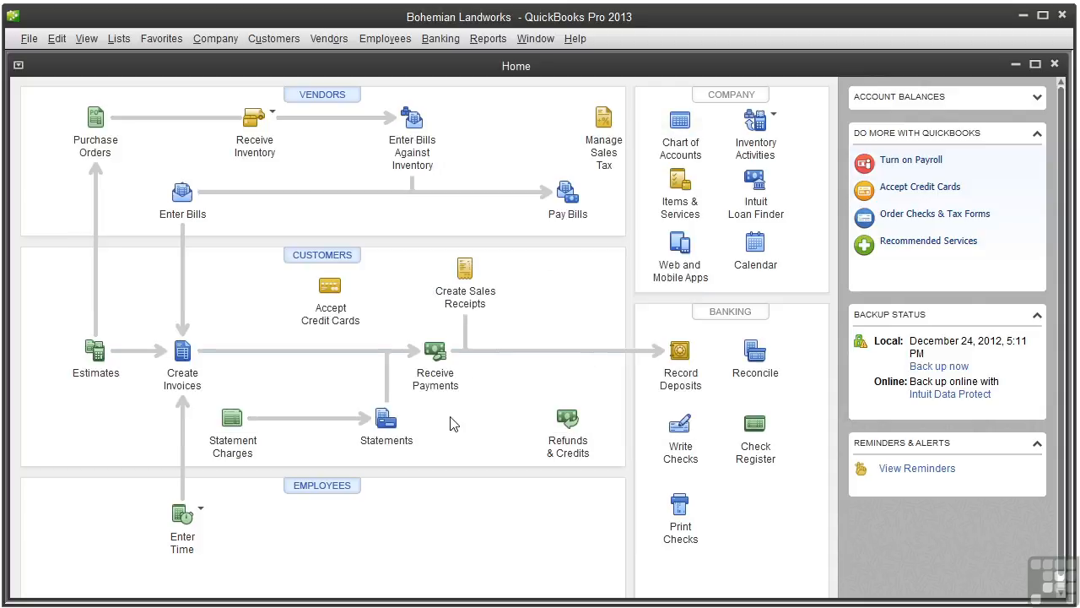
click(386, 422)
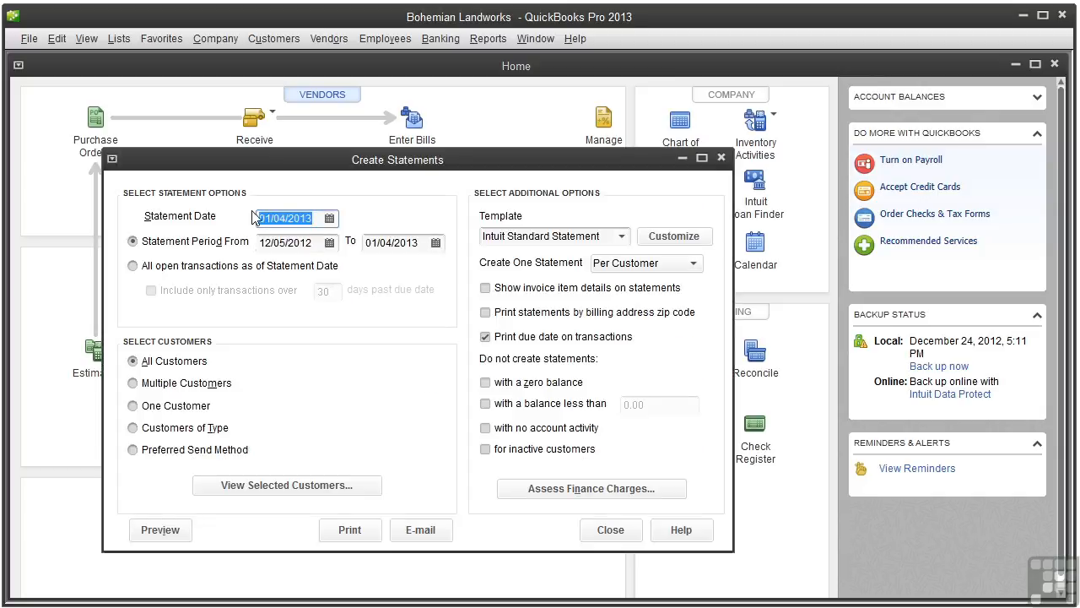
click(329, 219)
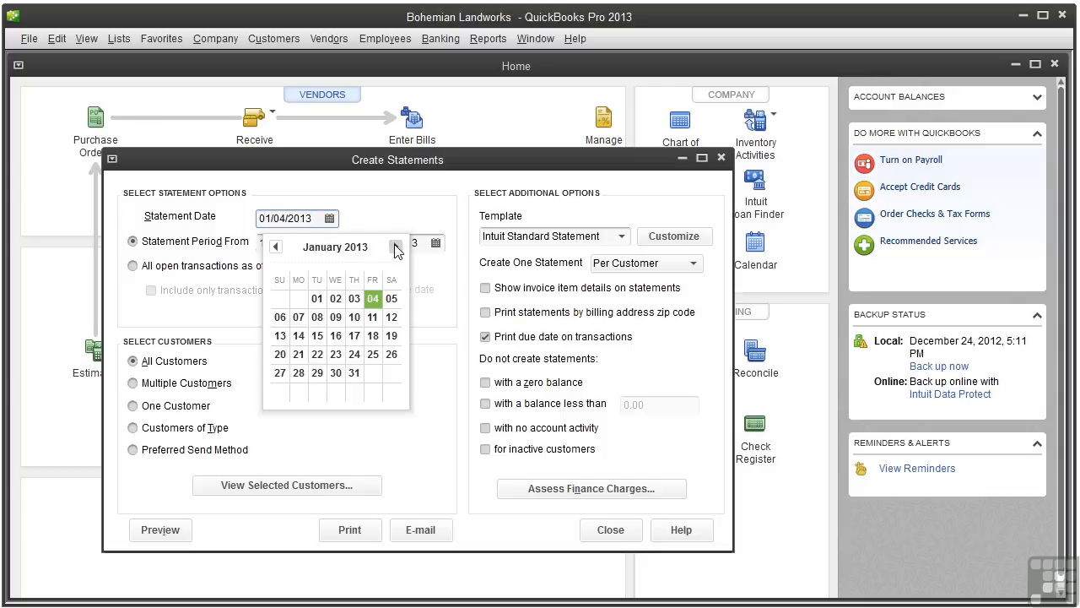
click(396, 247)
click(373, 298)
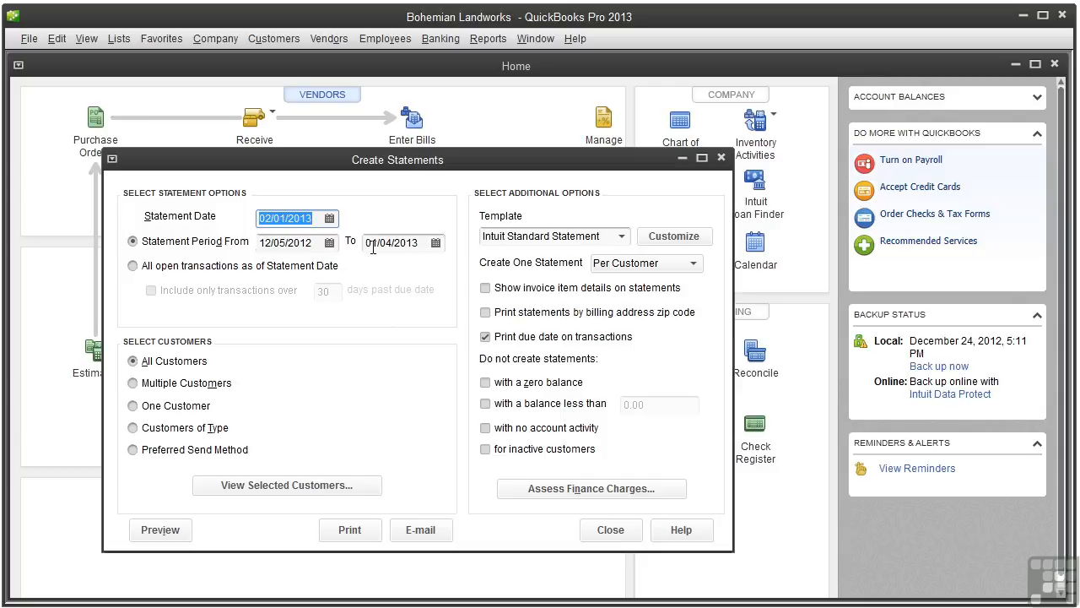
Step: Set the statement period from 01/01/2013 to 01/31/2013
click(329, 244)
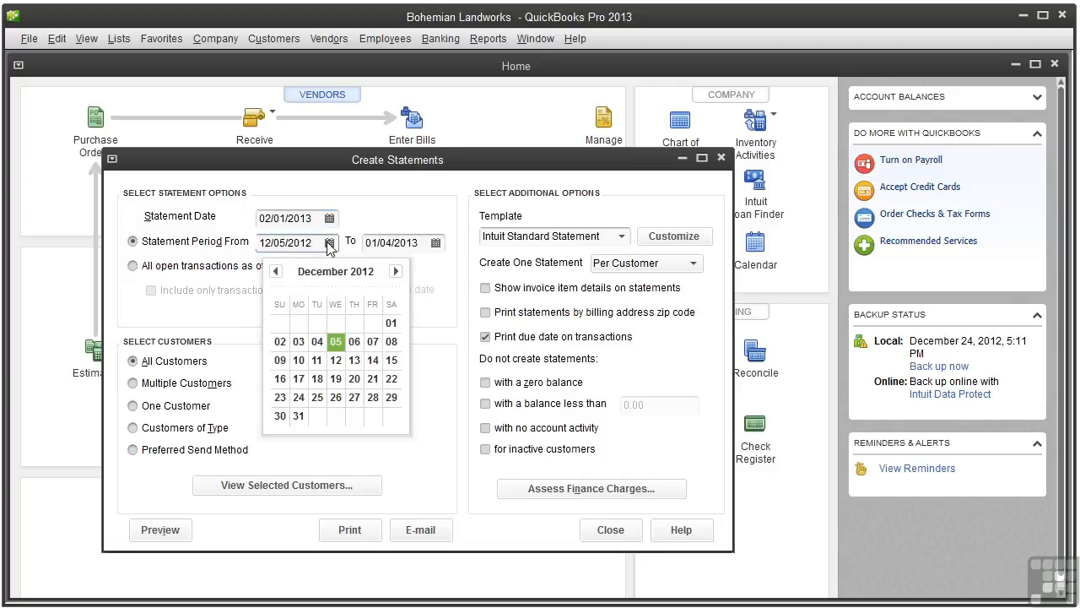
click(396, 271)
click(317, 323)
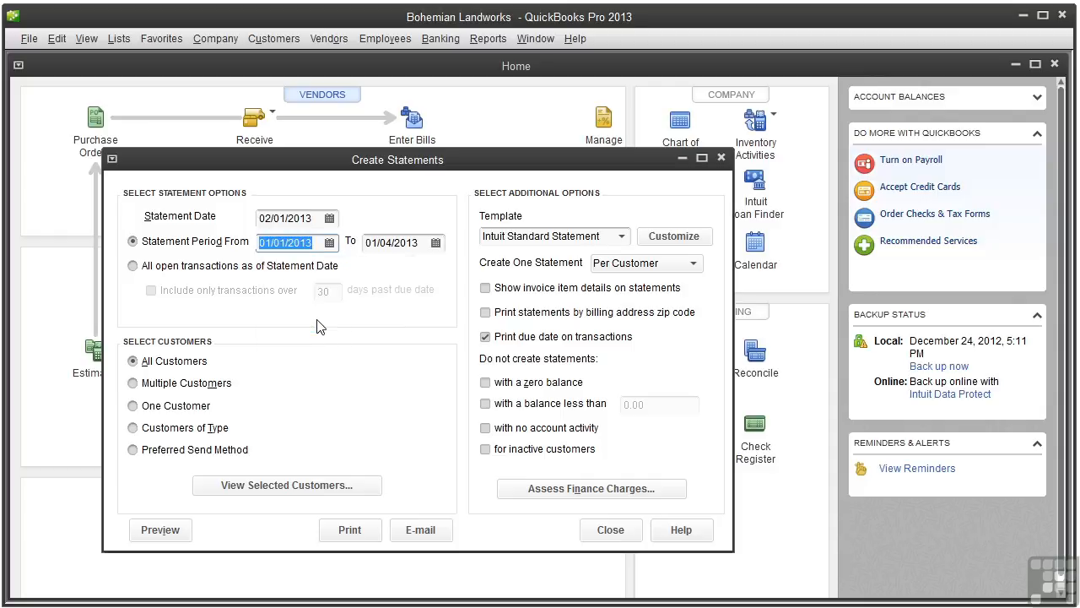
click(411, 245)
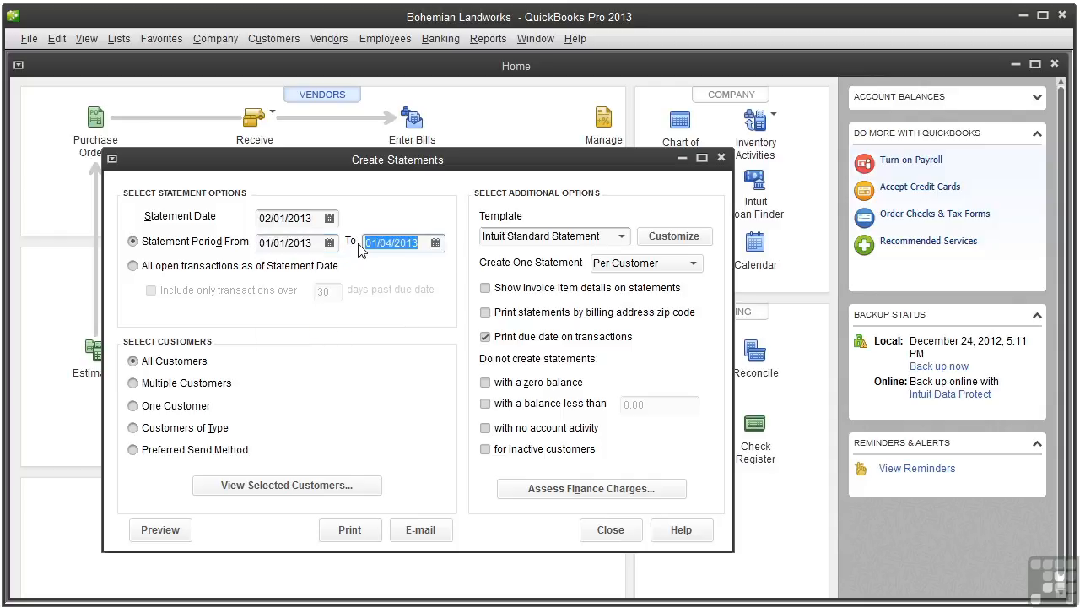
click(436, 243)
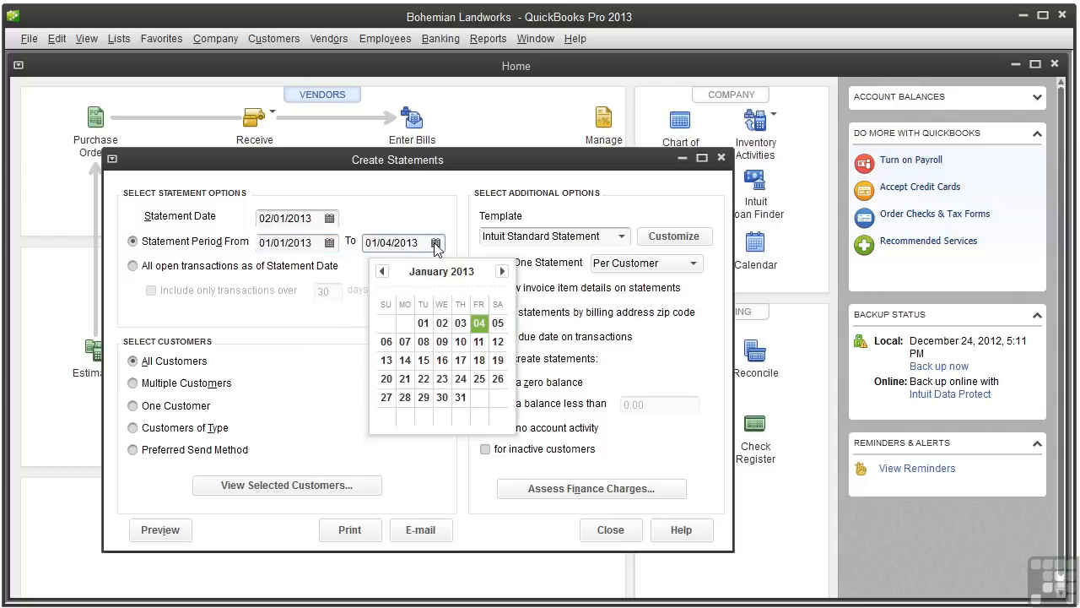
click(461, 400)
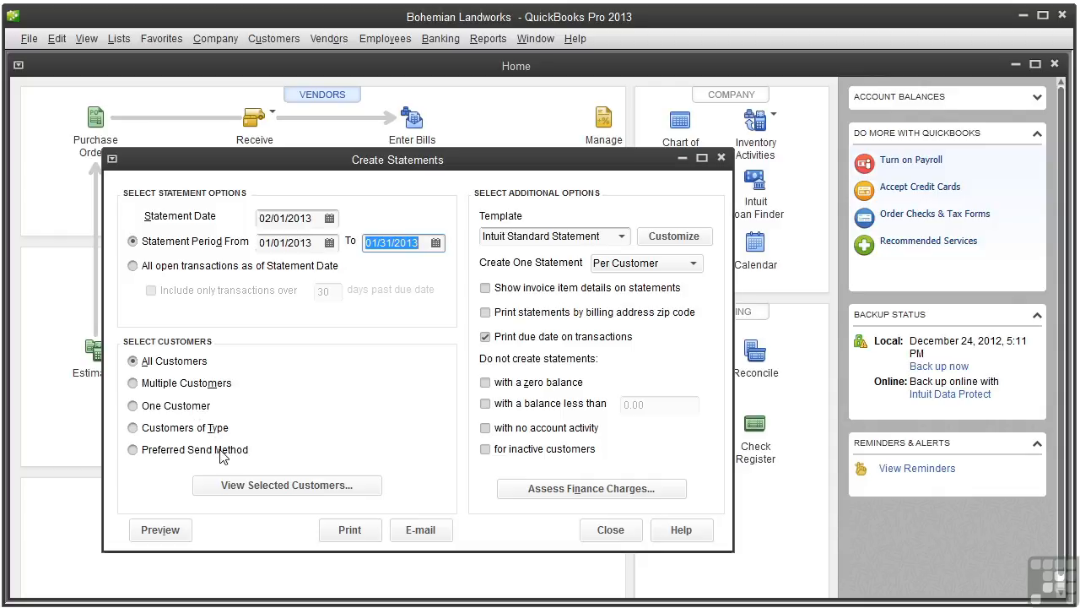
Step: Limit the statements to multiple customers, manually choosing the two customers whose consulting charges were just recorded
click(134, 385)
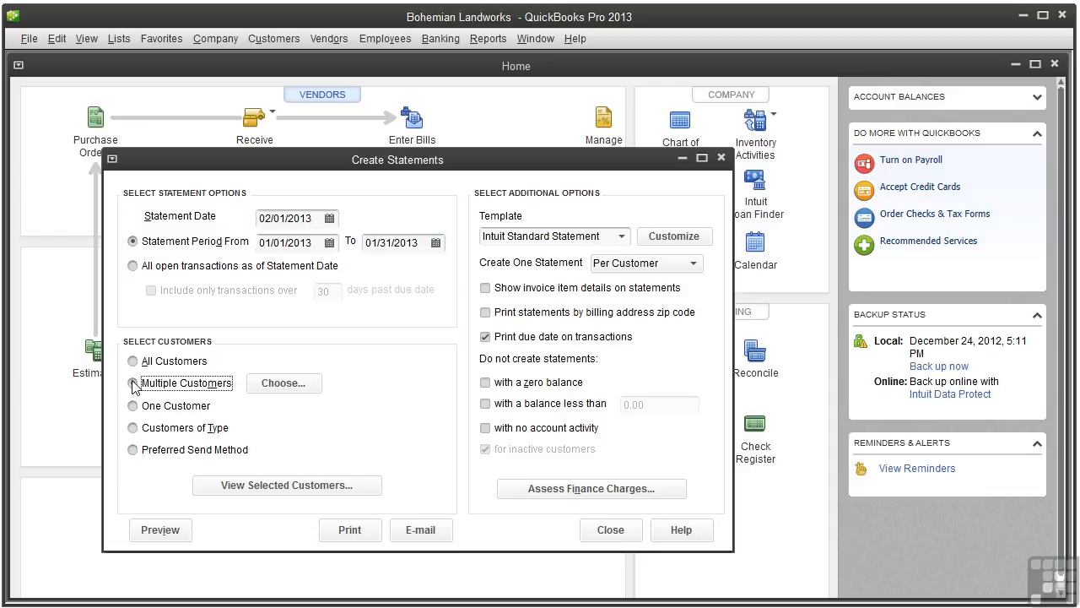
click(295, 386)
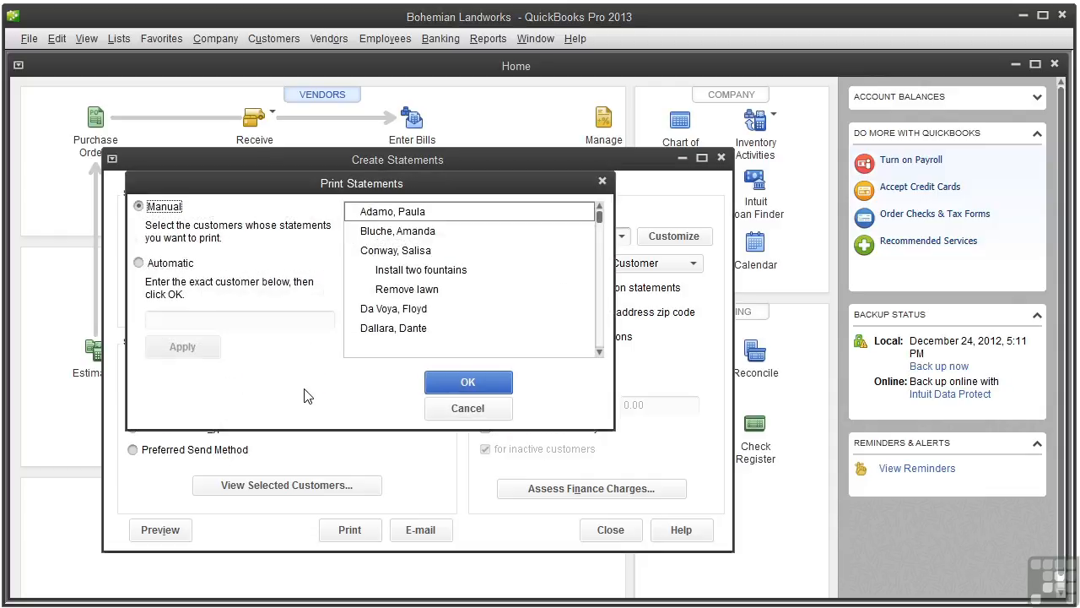
drag(599, 214, 600, 249)
click(393, 270)
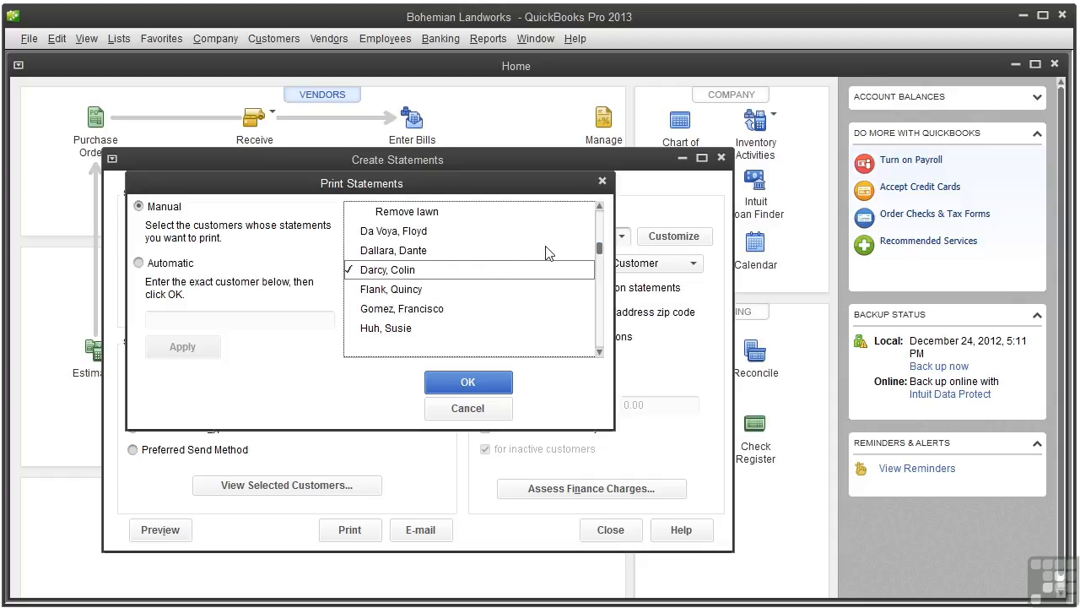
click(372, 329)
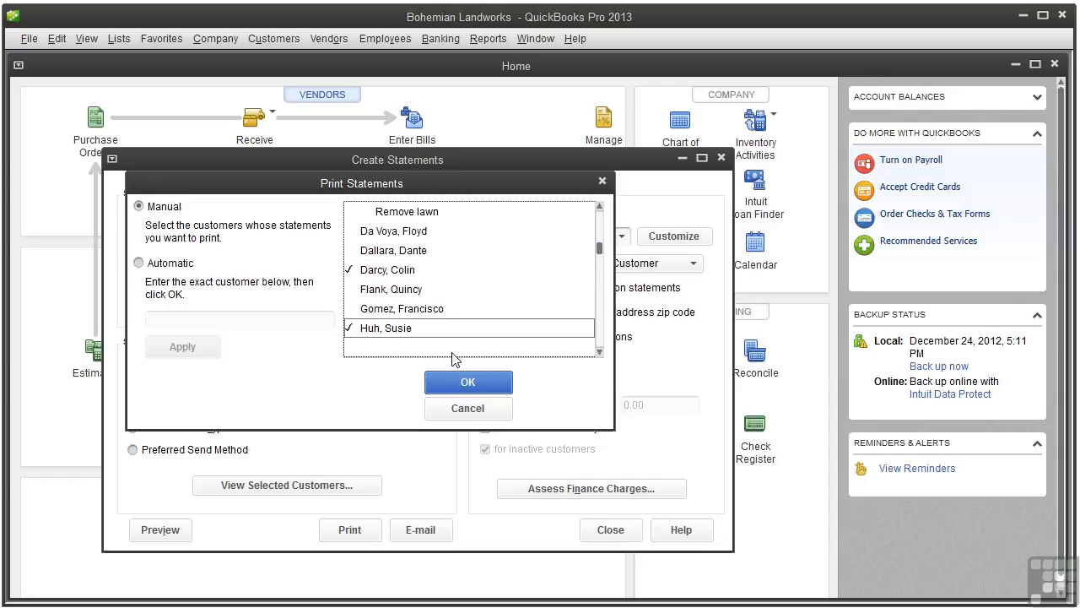
click(466, 381)
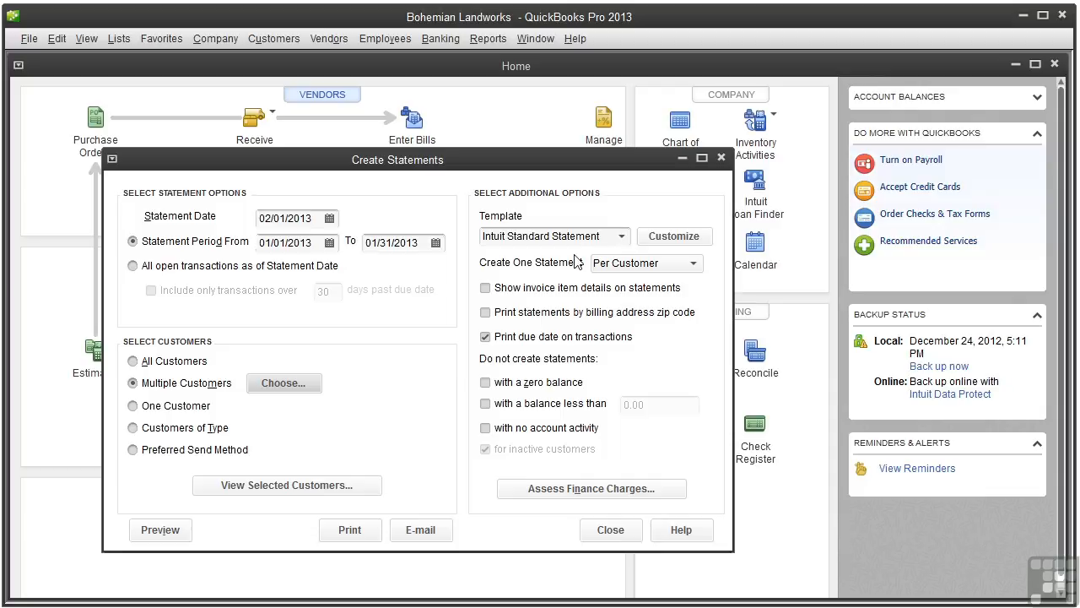
Step: Create one statement per customer and show invoice item details on the statements
click(695, 267)
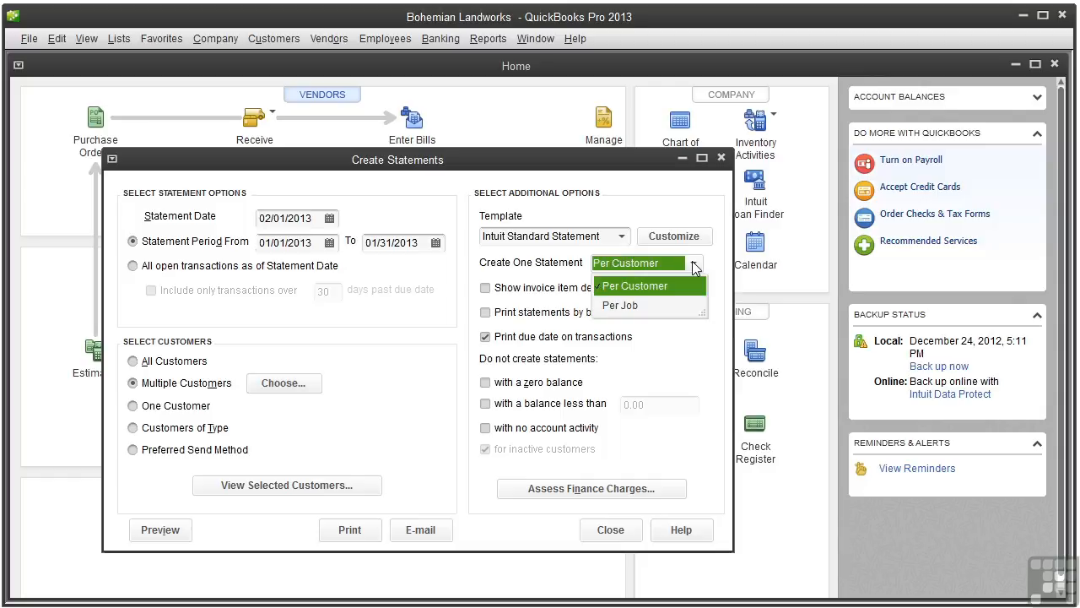
click(686, 287)
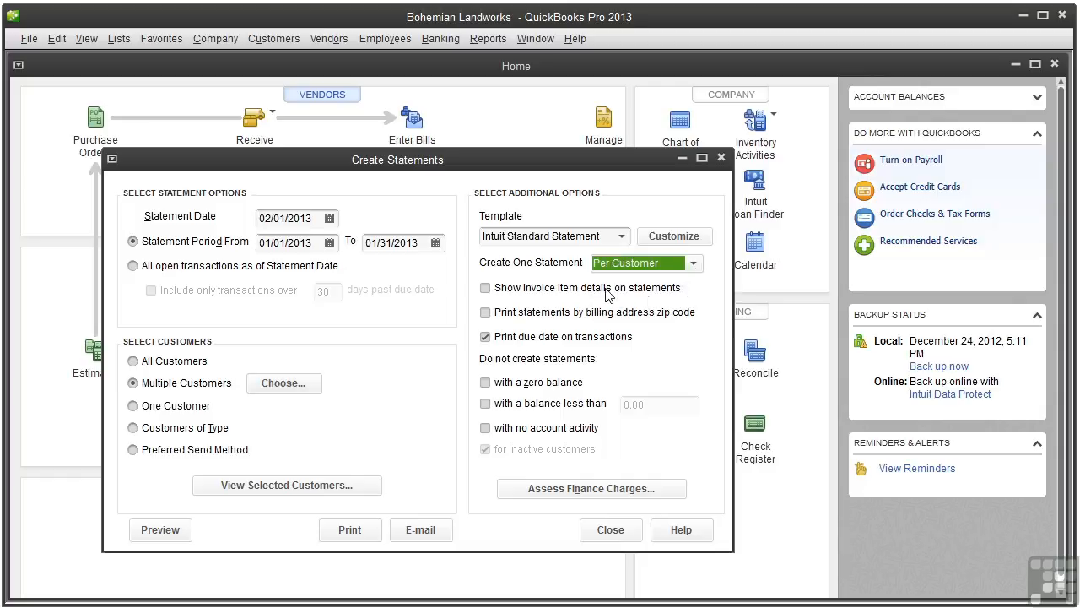
click(487, 289)
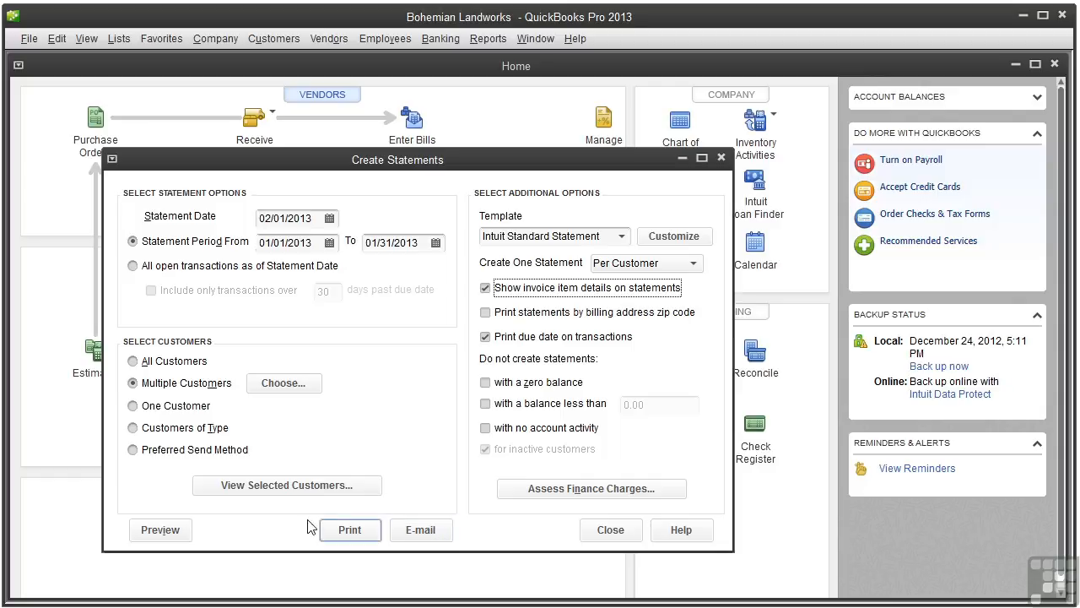
Step: Preview the statements and examine the pages for both selected customers
click(161, 530)
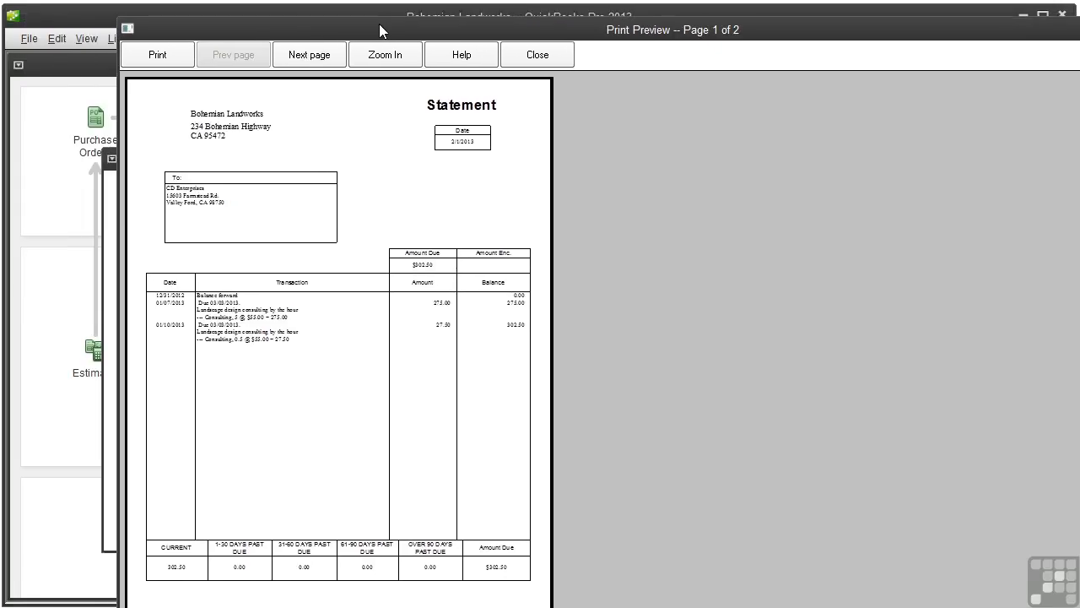
drag(379, 24, 380, 26)
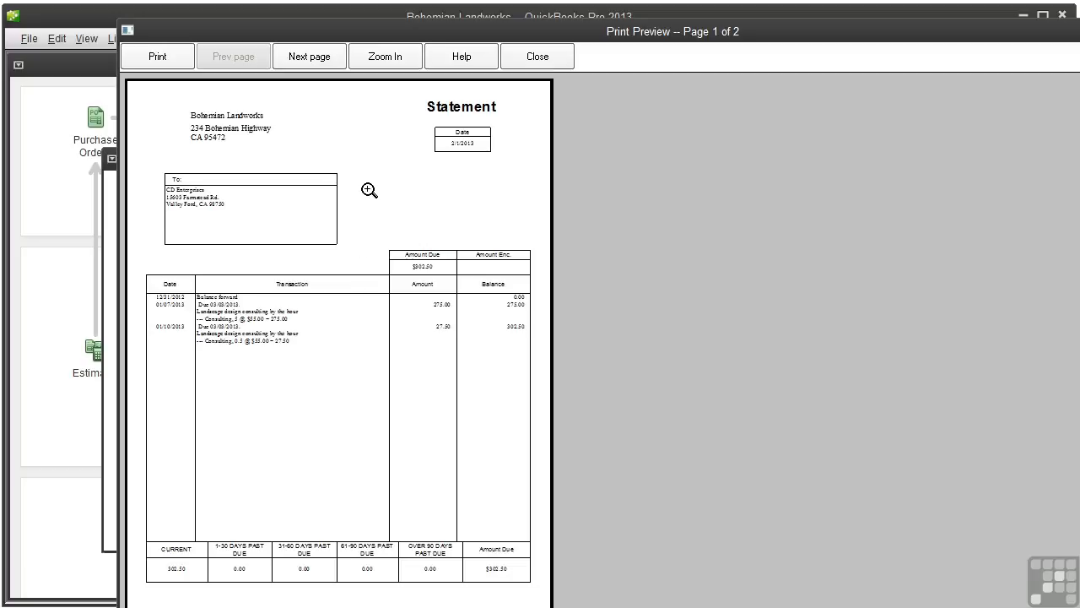
click(310, 57)
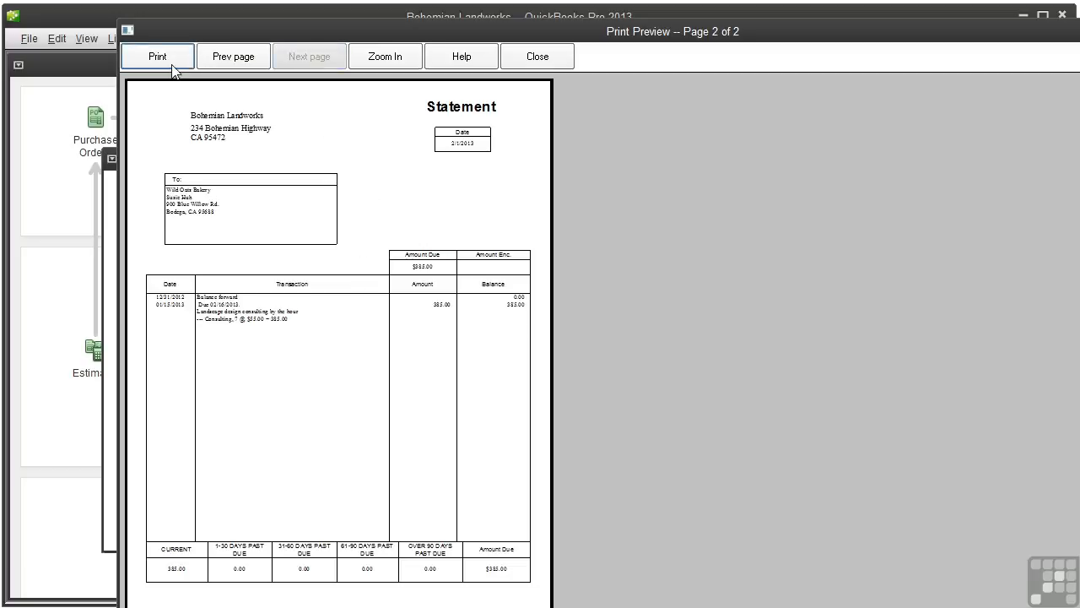